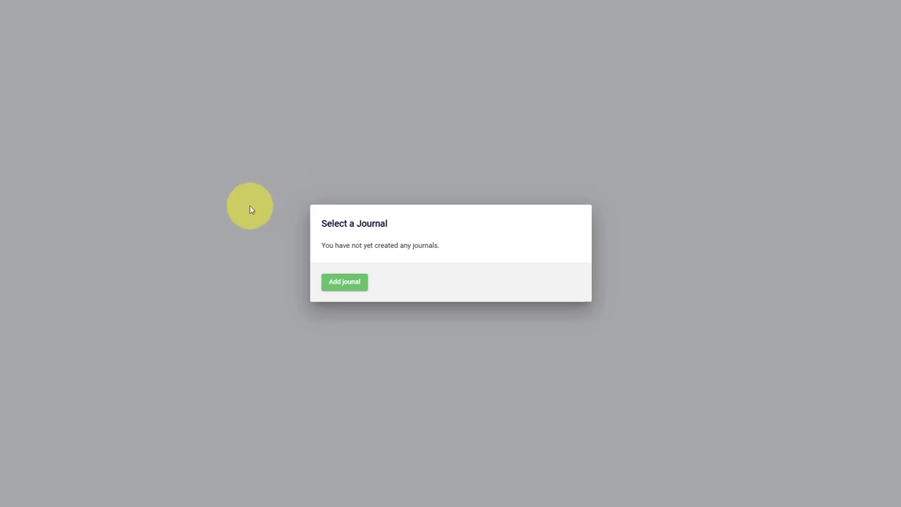
# - Set up a new journal named First Journal in United States Dollar (USD) for Forex, Stocks (2 decimals) and Stocks (3 decimals)
pyautogui.click(344, 281)
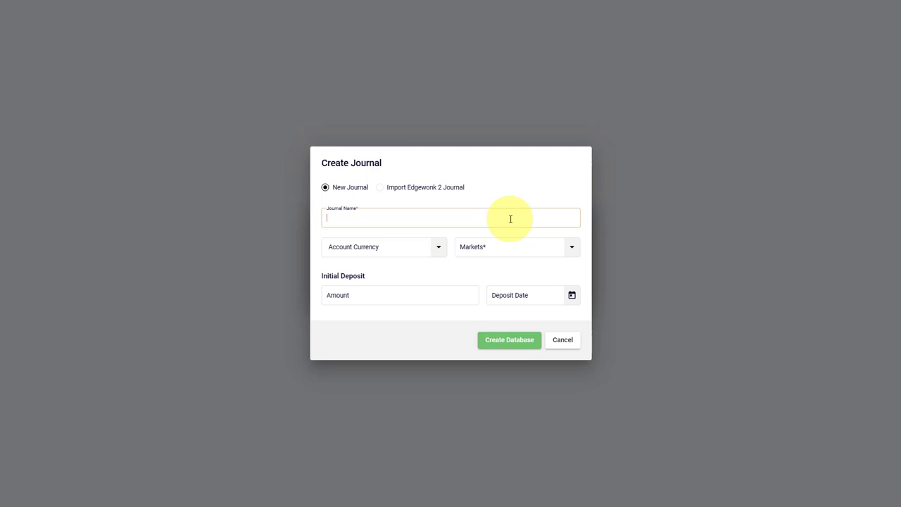
pyautogui.write('First Journal')
pyautogui.click(443, 264)
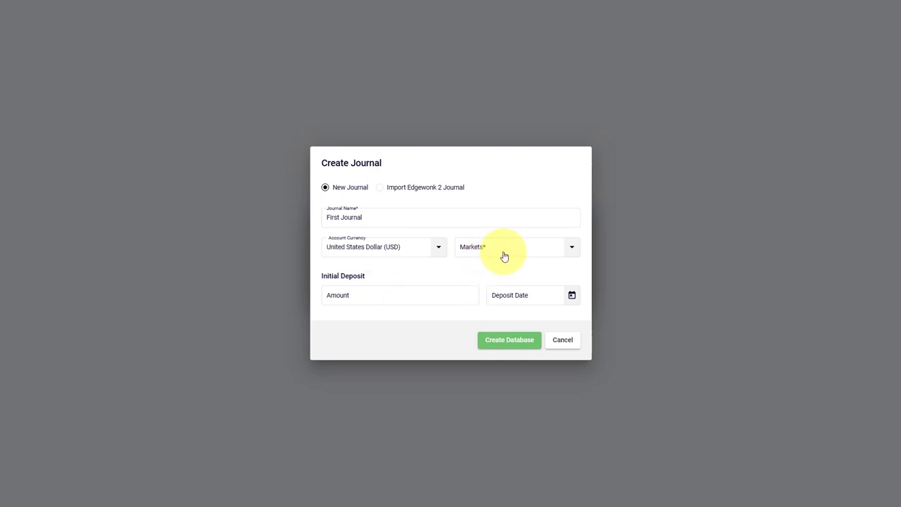
pyautogui.click(504, 255)
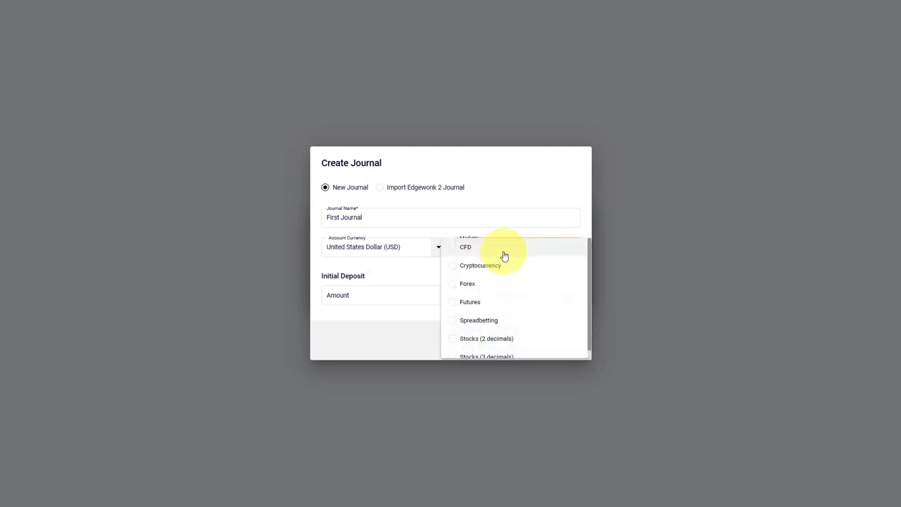
pyautogui.click(477, 290)
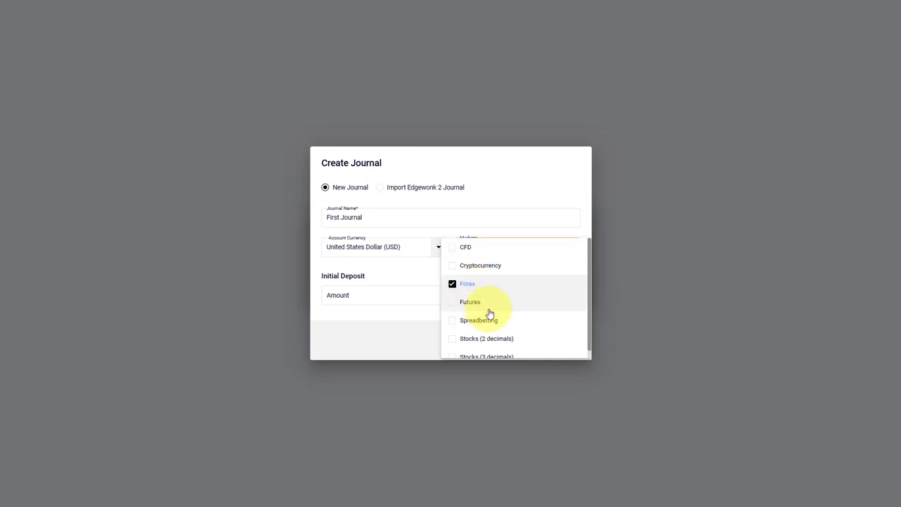
pyautogui.click(500, 339)
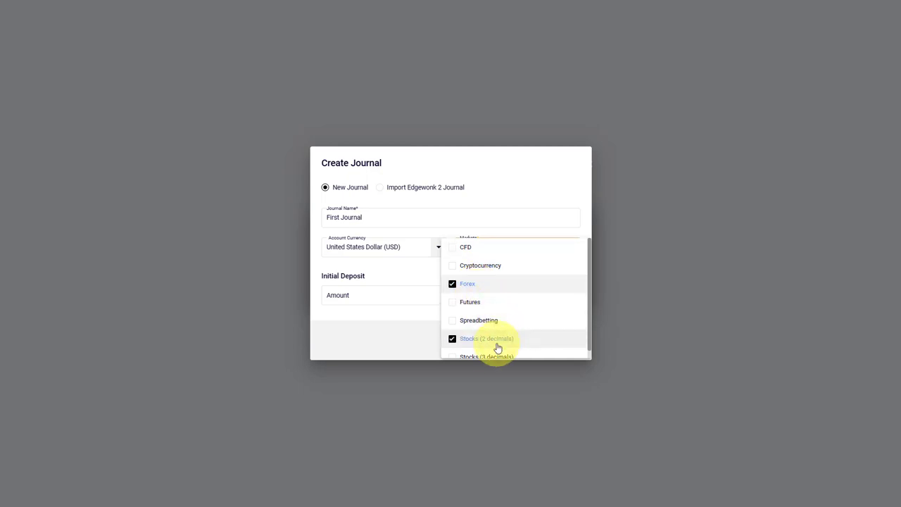
pyautogui.click(451, 350)
# - Enter an initial deposit of 10,000.00 dated 12/31/2022 and create the journal database
pyautogui.click(368, 325)
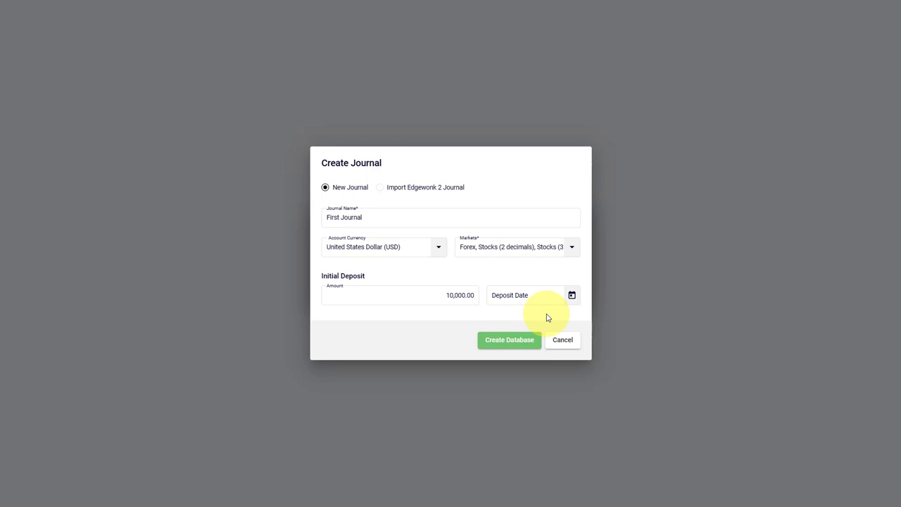
pyautogui.click(572, 298)
pyautogui.click(594, 315)
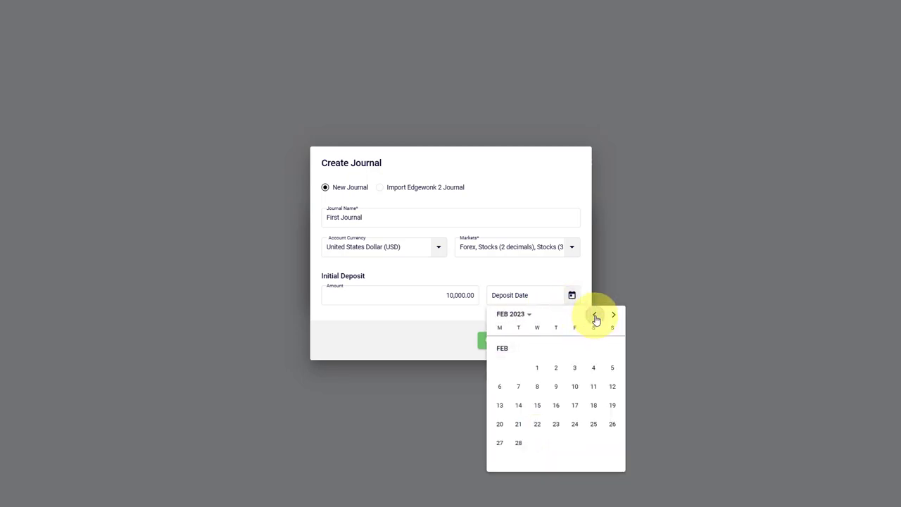
pyautogui.click(594, 315)
pyautogui.click(595, 314)
pyautogui.click(593, 425)
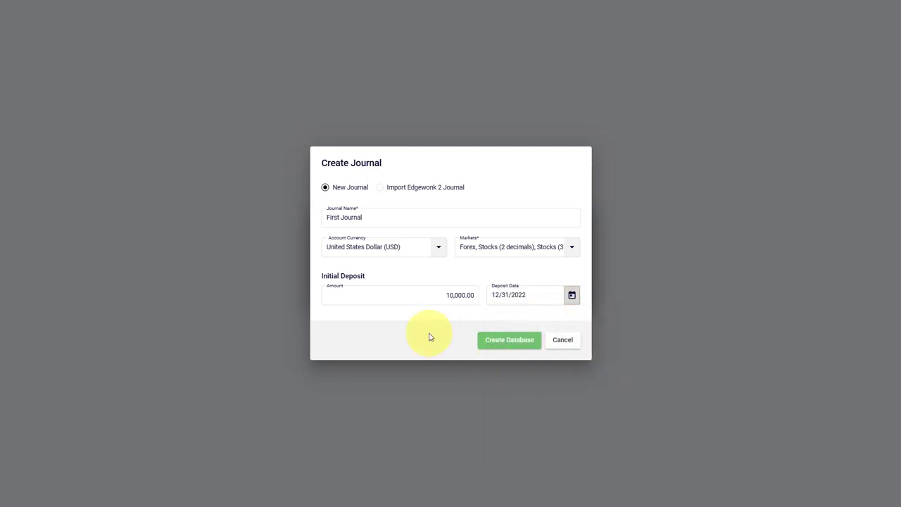
pyautogui.click(506, 342)
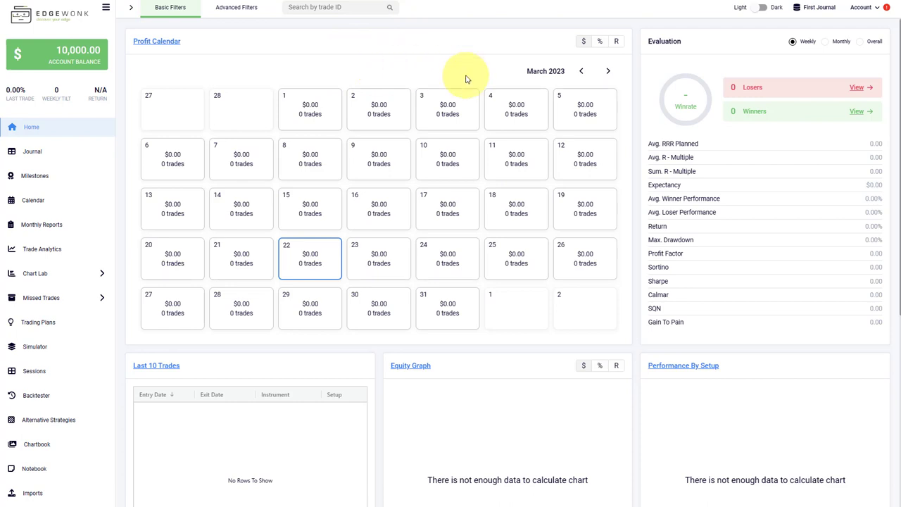
# - Review the account options and the journal's blank new trade form, closing the form without saving
pyautogui.click(863, 7)
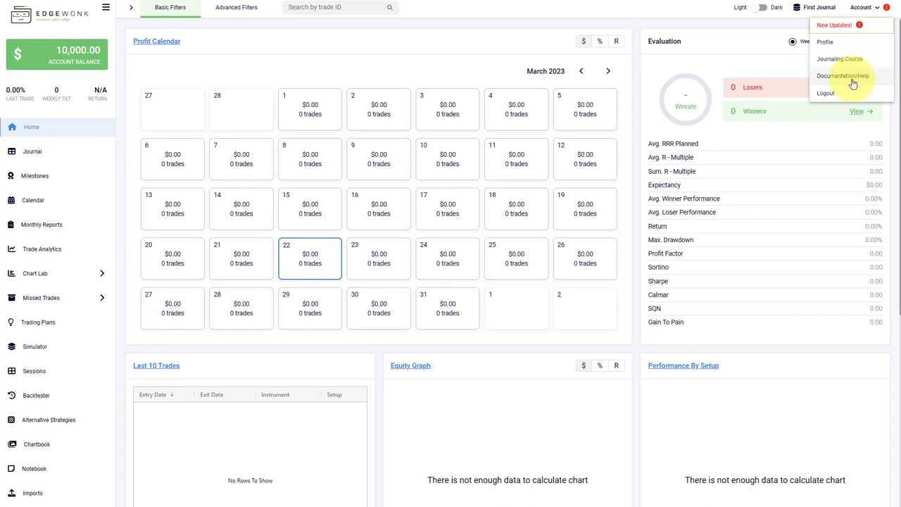
pyautogui.click(700, 19)
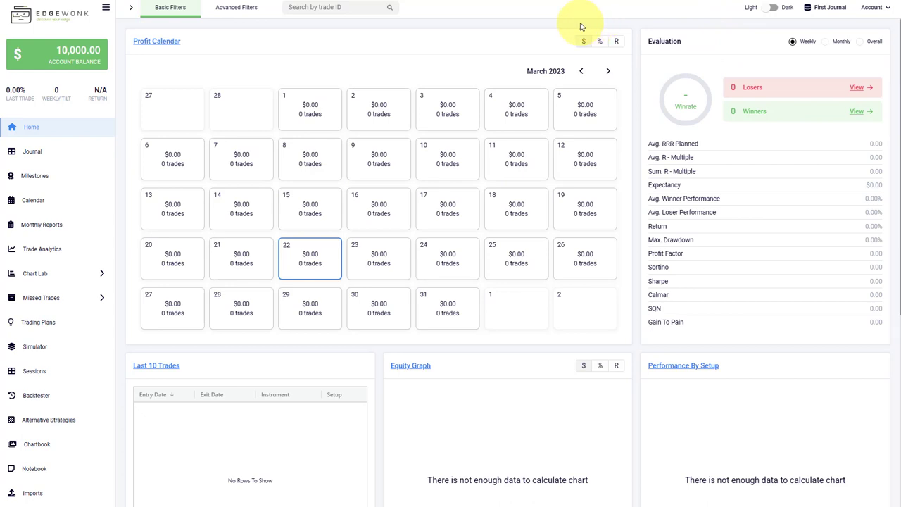
pyautogui.click(56, 155)
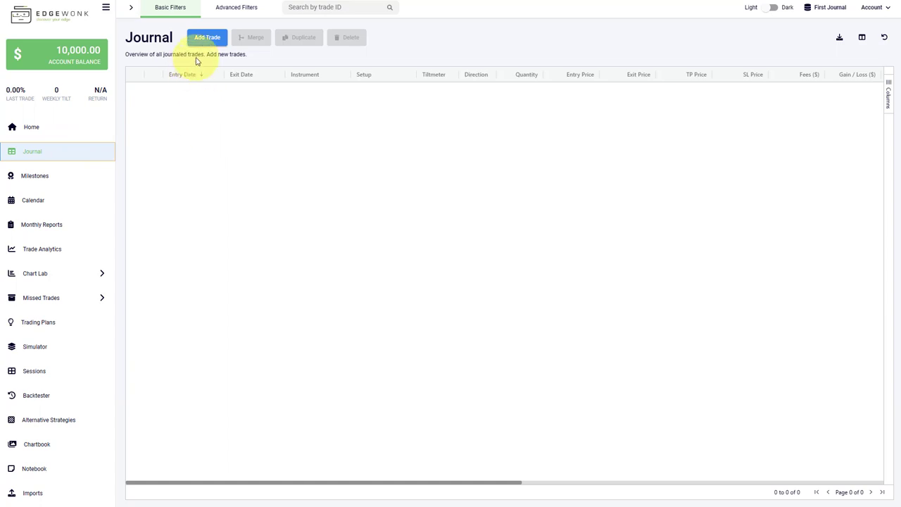
pyautogui.click(207, 38)
pyautogui.click(359, 267)
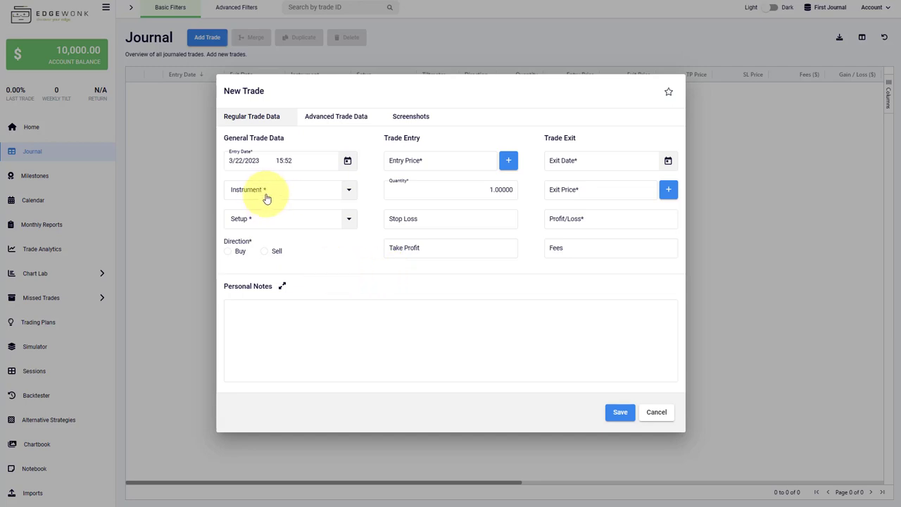
pyautogui.click(638, 412)
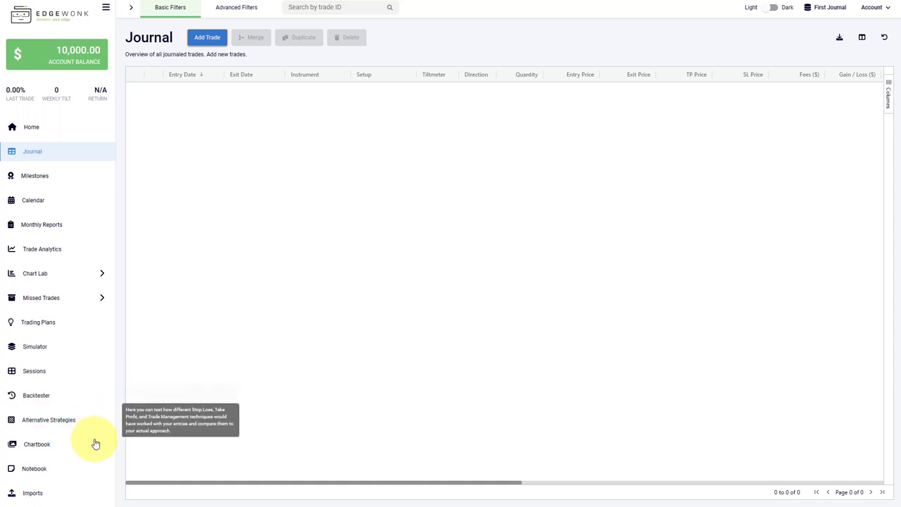
# - Open the trade imports and choose Metatrader 4 as importer type with Default Setup for all imported trades
pyautogui.scroll(-1, 106, 426)
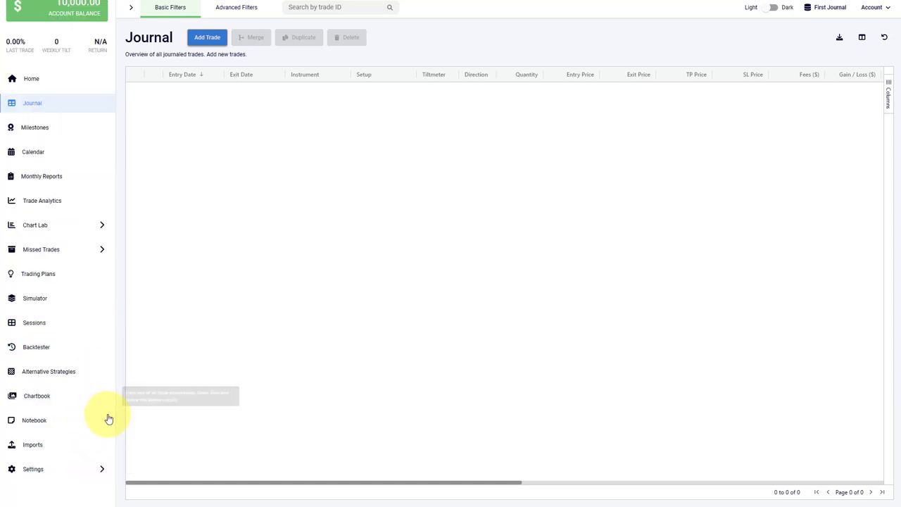
pyautogui.click(77, 453)
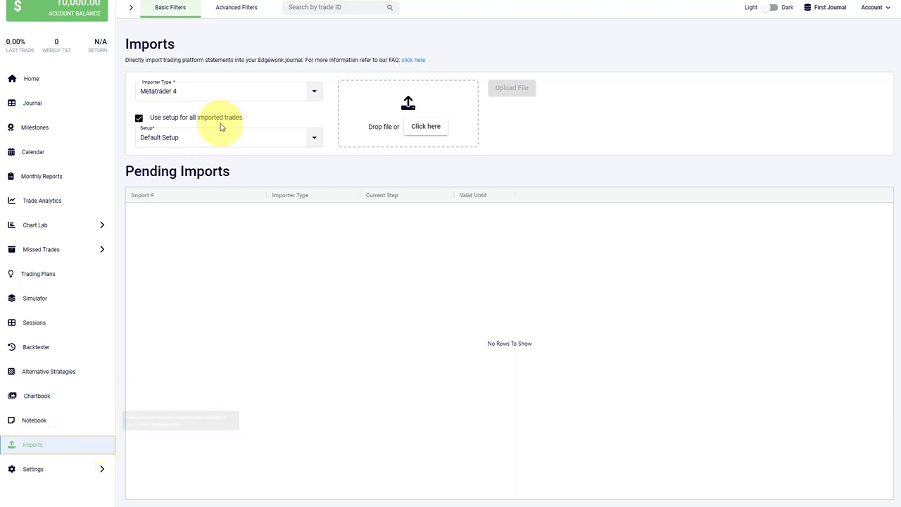
pyautogui.click(276, 95)
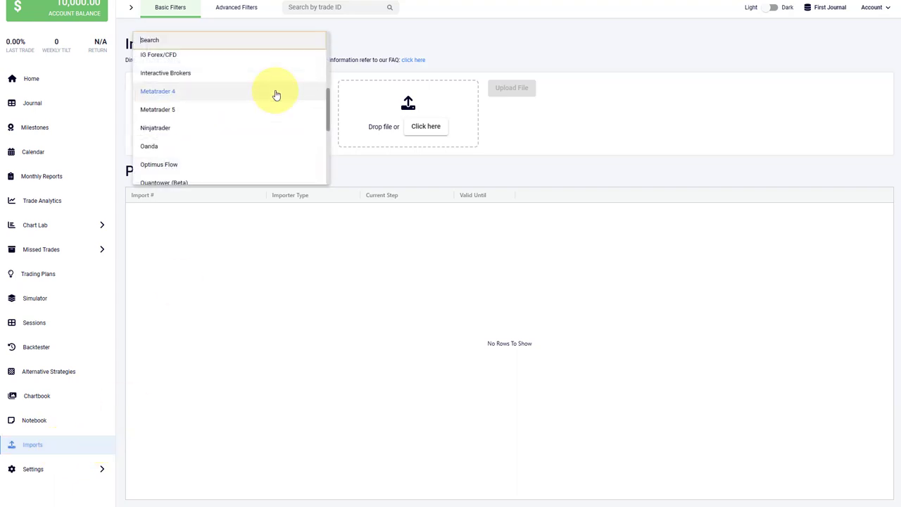
pyautogui.click(228, 97)
pyautogui.click(245, 141)
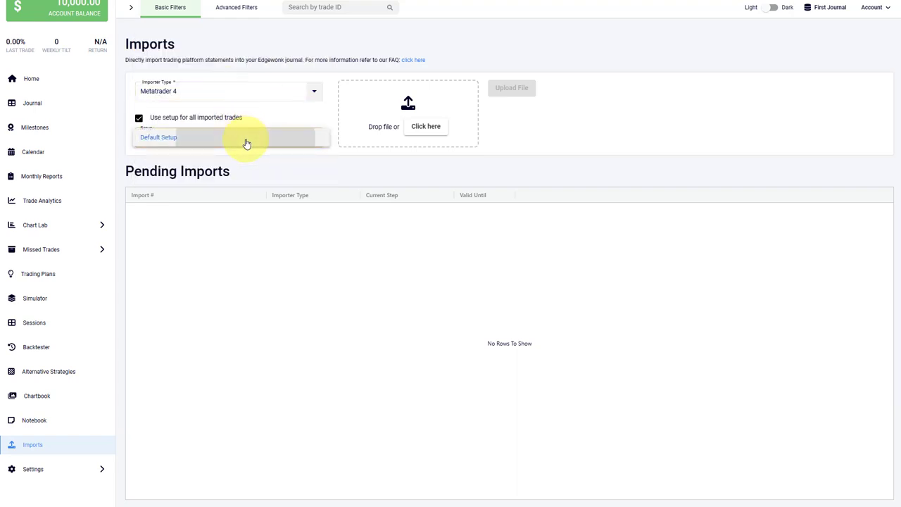
pyautogui.click(245, 142)
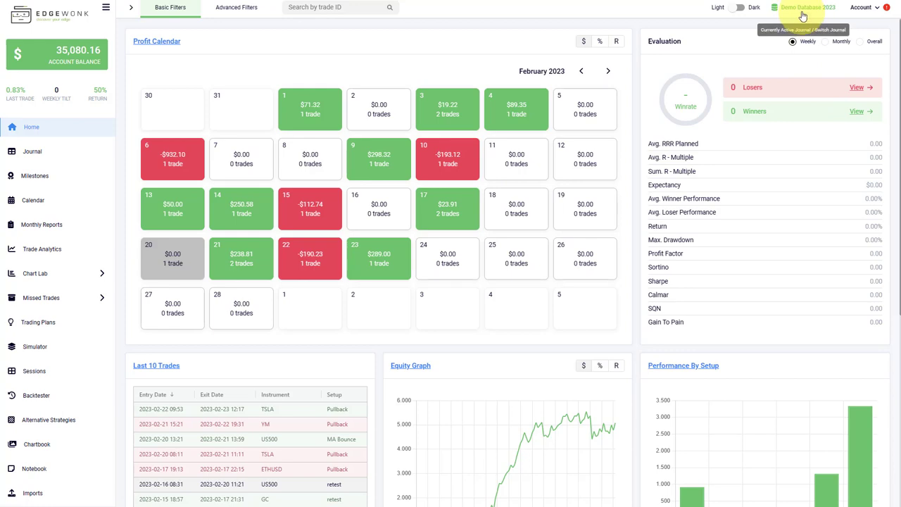
# - Choose Demo Database 2023 in the journal selection, and preview the dark theme before returning to light
pyautogui.click(802, 14)
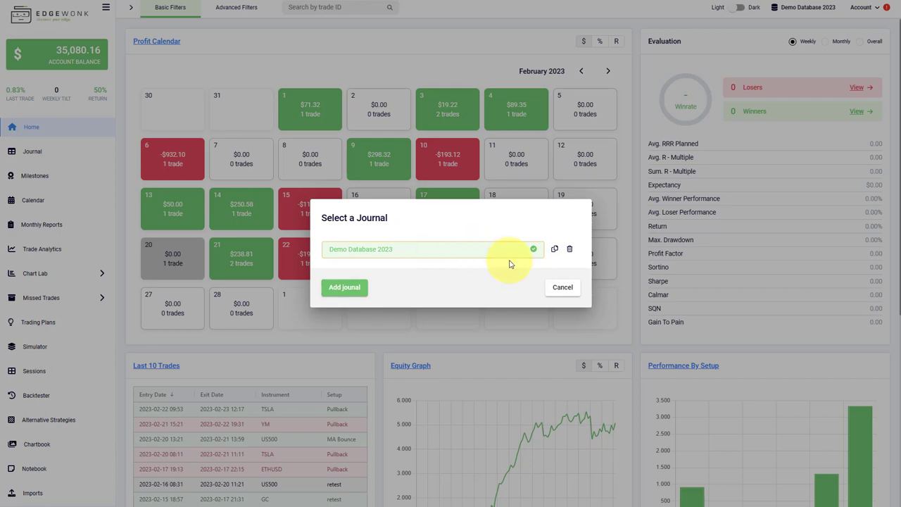
pyautogui.click(465, 255)
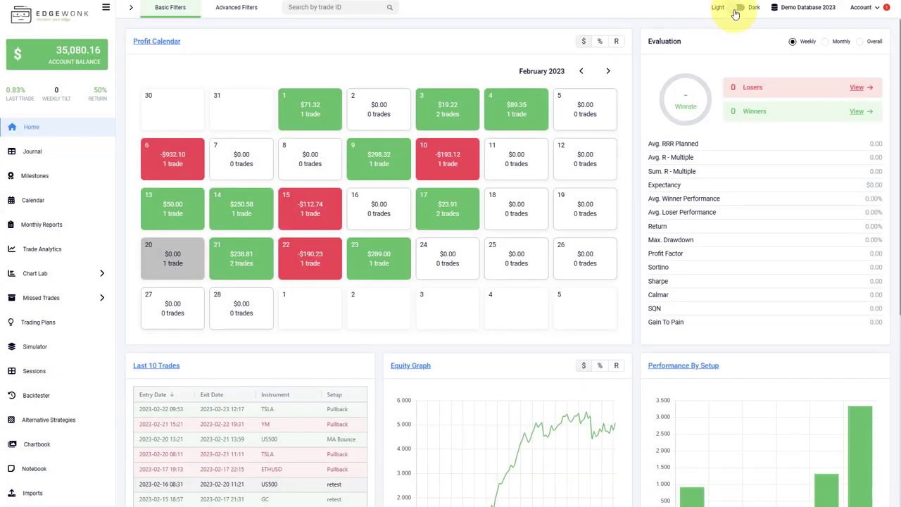
pyautogui.click(738, 8)
pyautogui.click(738, 9)
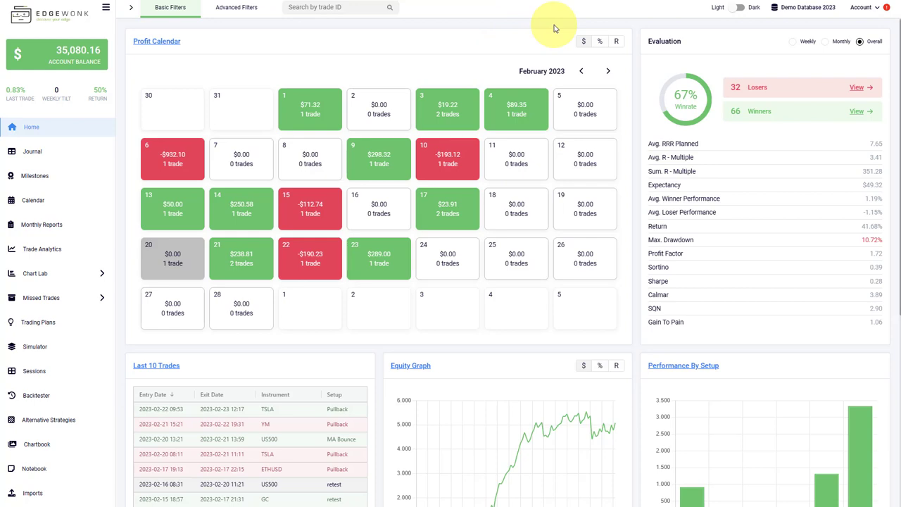
pyautogui.click(70, 153)
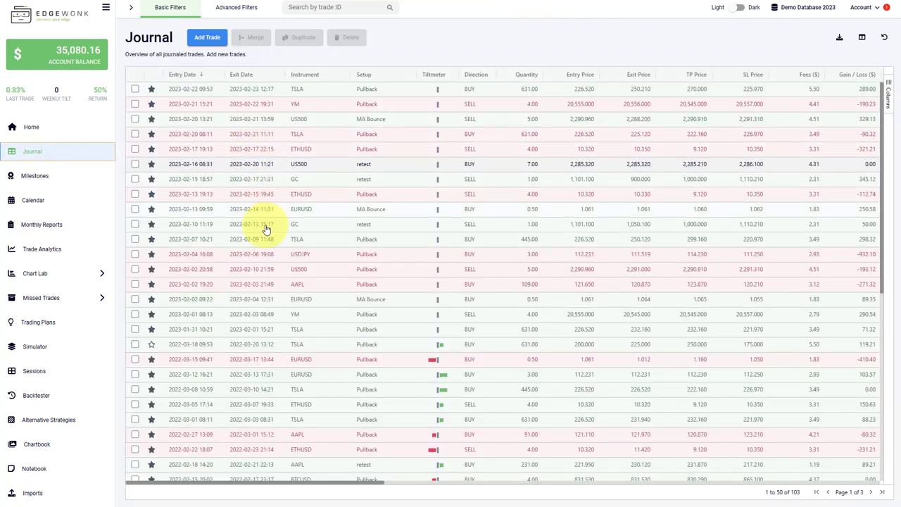
pyautogui.click(197, 196)
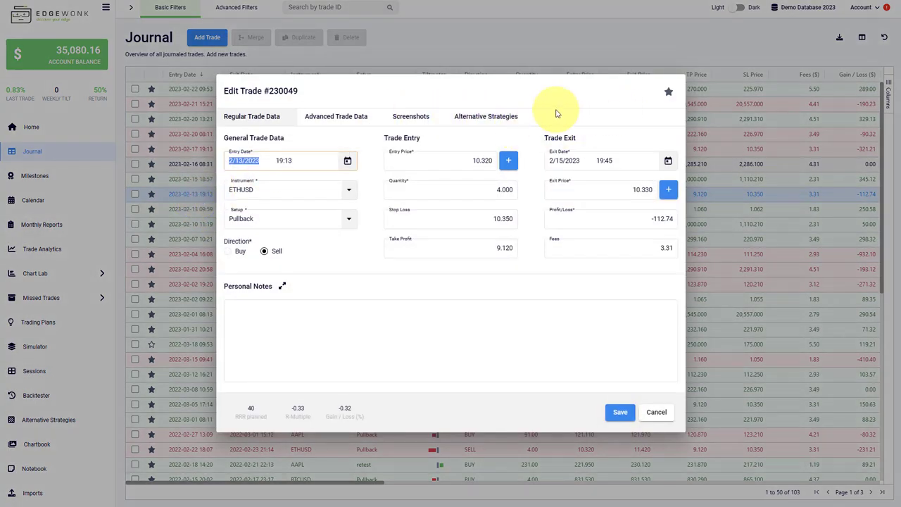
pyautogui.click(425, 118)
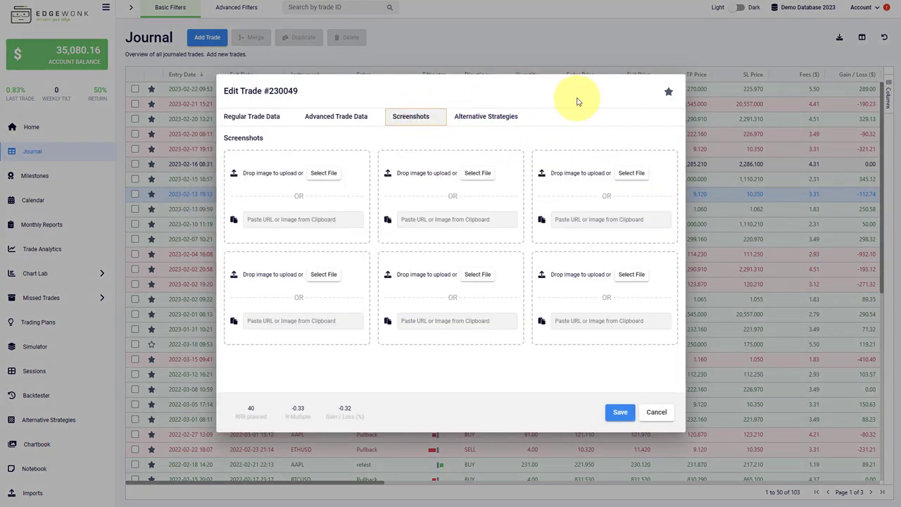
pyautogui.press('Escape')
# - Select the two newest trades in the journal list and deselect them again
pyautogui.click(135, 104)
pyautogui.click(135, 88)
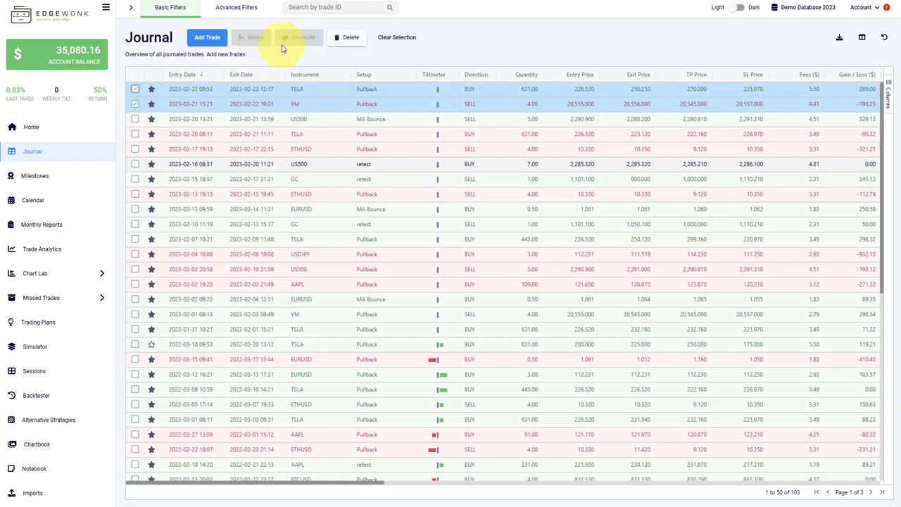
pyautogui.click(134, 88)
pyautogui.click(134, 103)
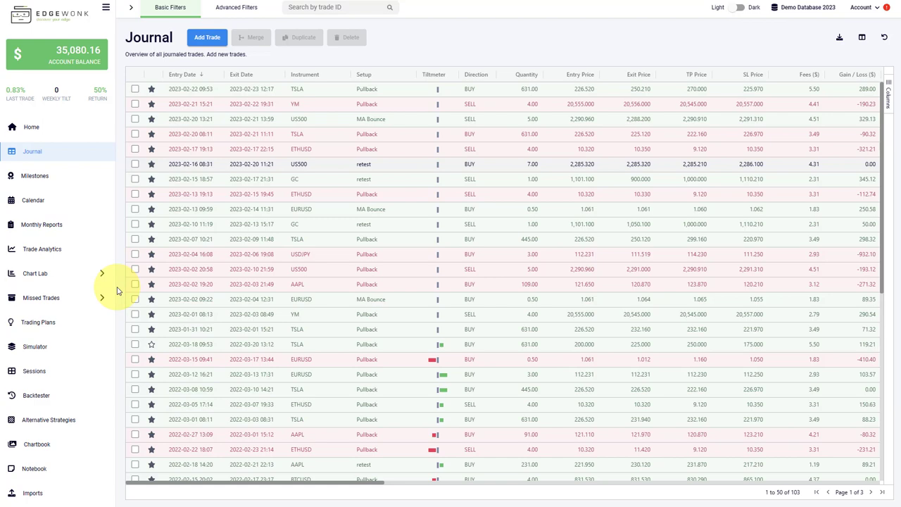
# - Look through the monthly reports with February 2023 expanded and collapsed, the milestones and the trading plans
pyautogui.click(83, 229)
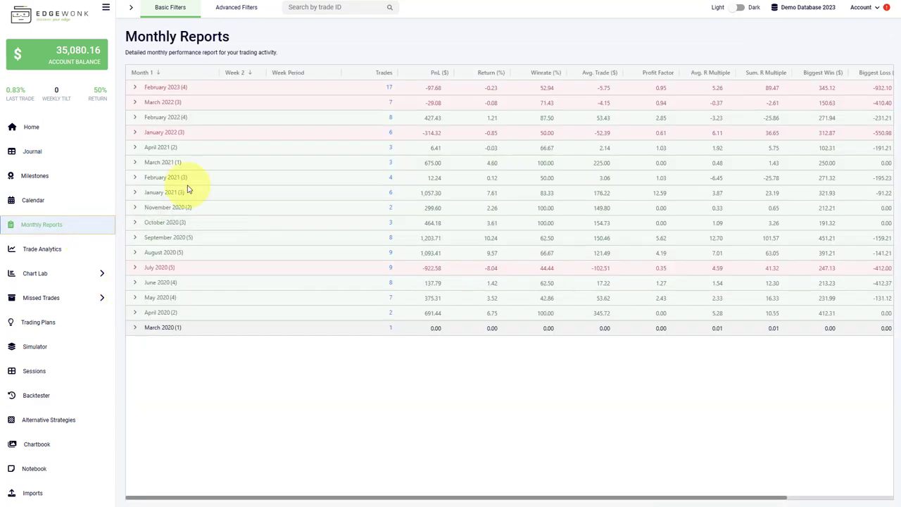
pyautogui.click(135, 89)
pyautogui.click(135, 88)
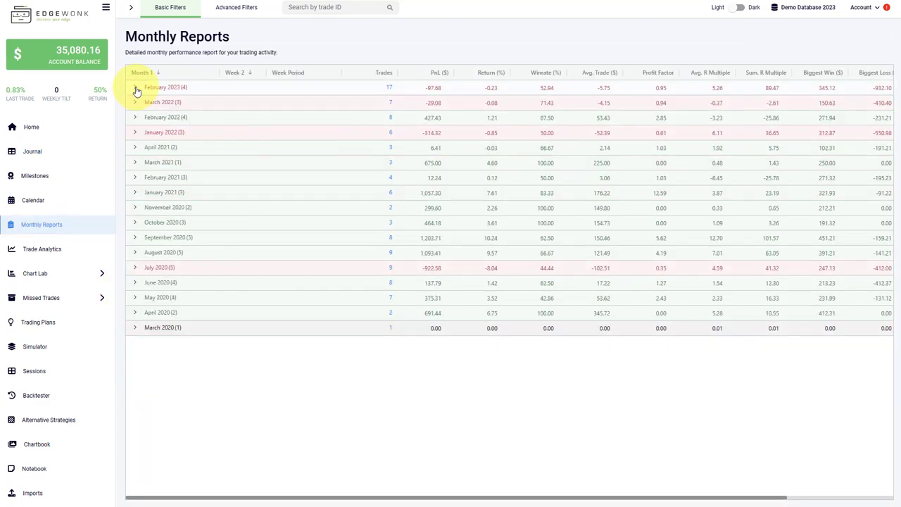
pyautogui.click(106, 182)
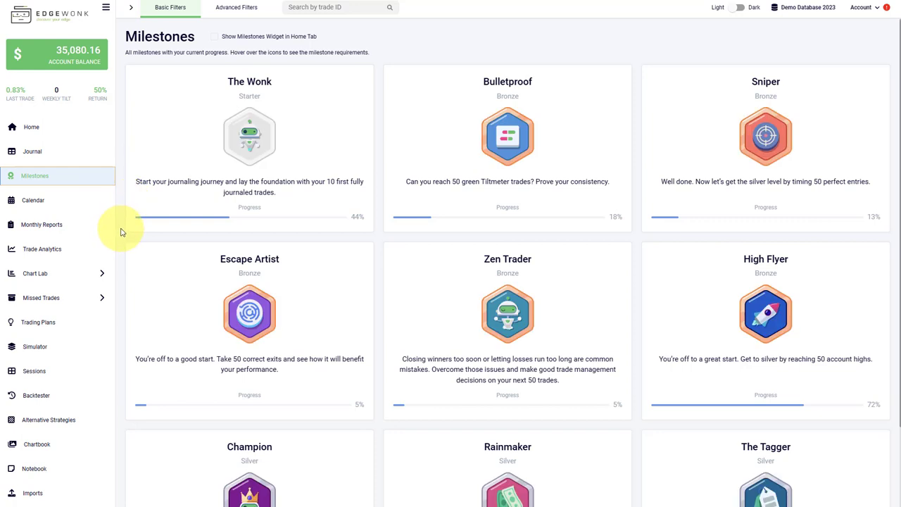
pyautogui.click(79, 323)
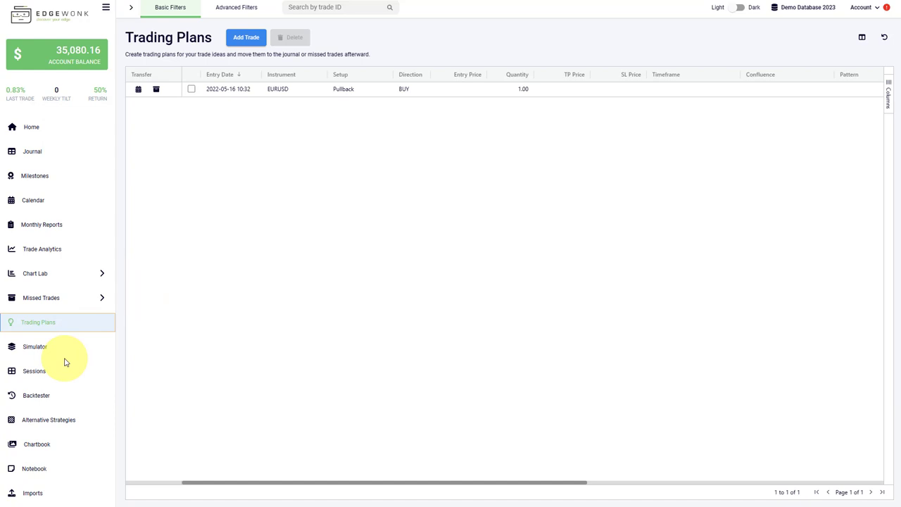
# - Run 2 simulations of 500 trades each in the trade simulator
pyautogui.click(66, 350)
pyautogui.click(172, 428)
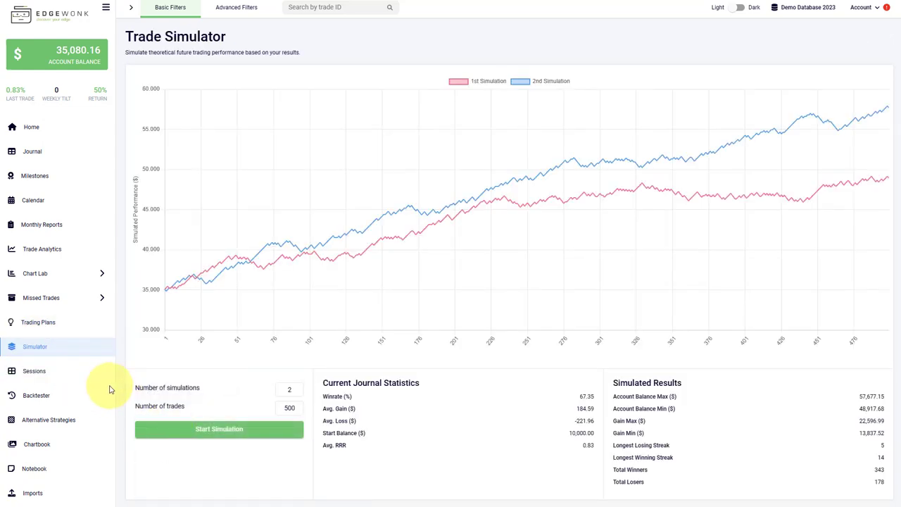
# - Open the Performance Per Day chart from the Chart Lab and expand its basic filters
pyautogui.click(99, 274)
pyautogui.scroll(-1, 92, 324)
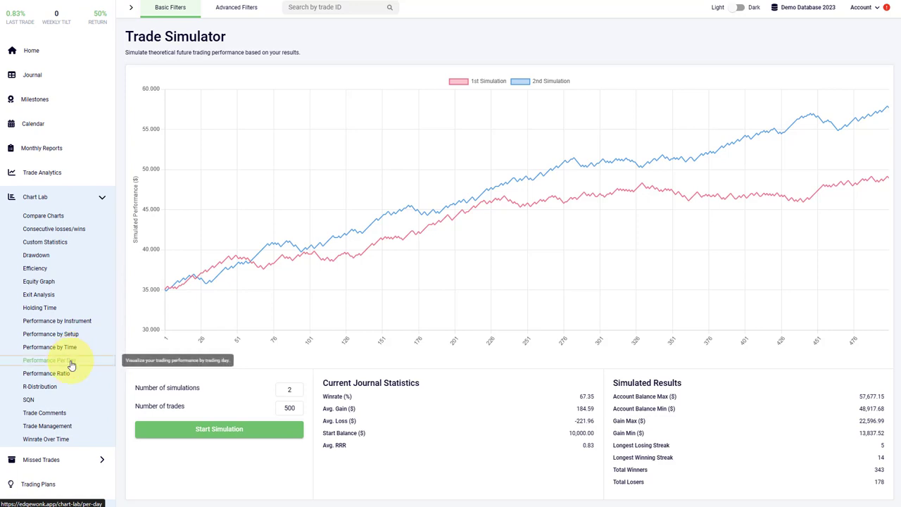
pyautogui.click(71, 361)
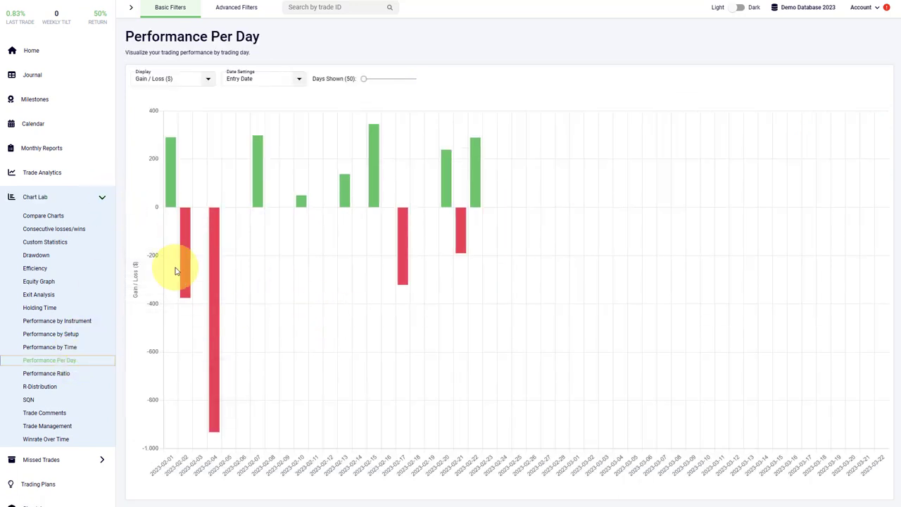
pyautogui.click(131, 8)
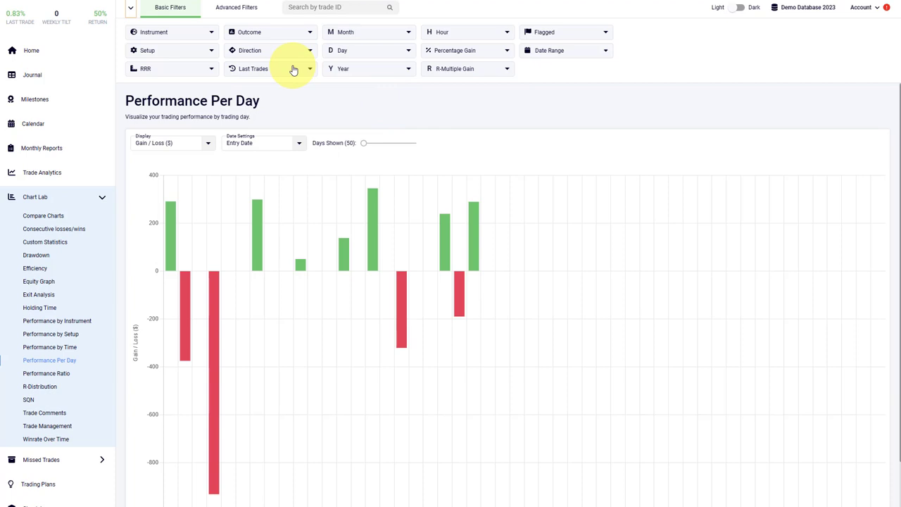
# - Examine the instrument and setup choices offered by the basic filters on the Performance Per Day chart
pyautogui.click(189, 35)
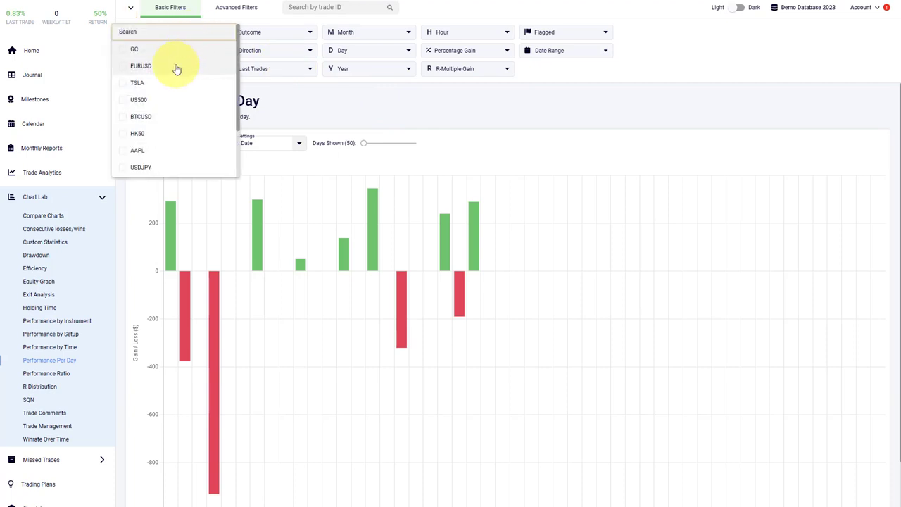
pyautogui.click(328, 104)
pyautogui.click(209, 49)
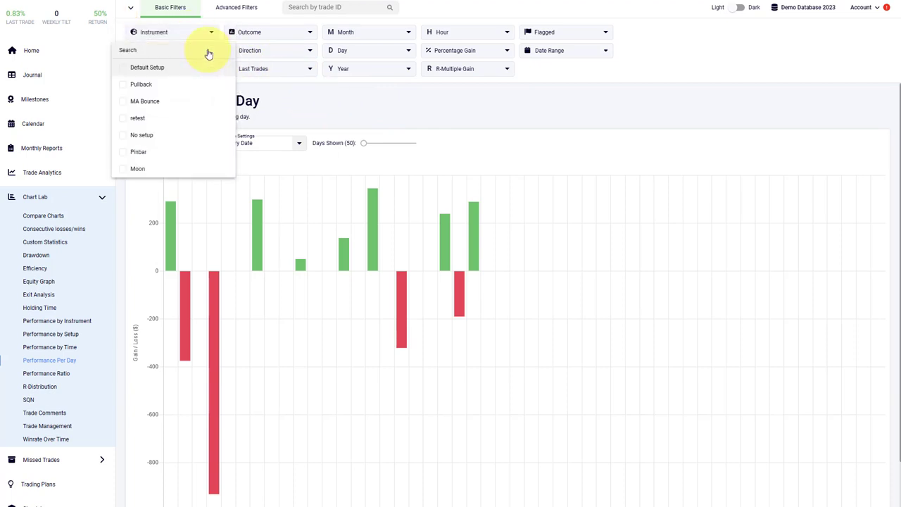
pyautogui.click(308, 107)
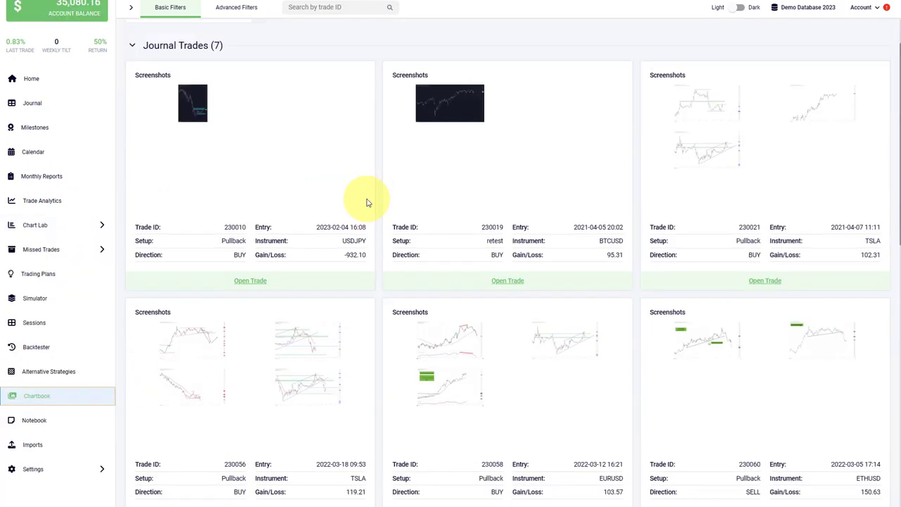
# - Review the journal trade screenshots in the Chartbook and view the chart screenshot of the BTCUSD retest trade
pyautogui.scroll(1, 362, 195)
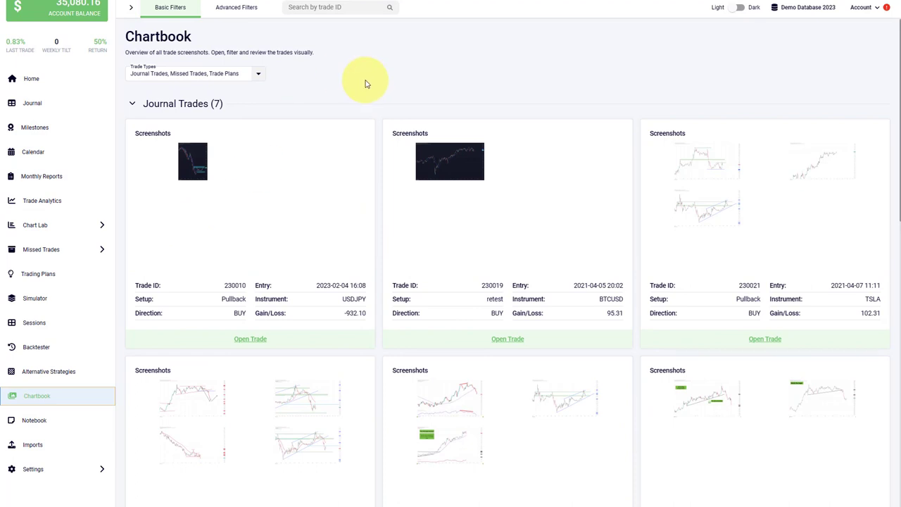
pyautogui.click(469, 166)
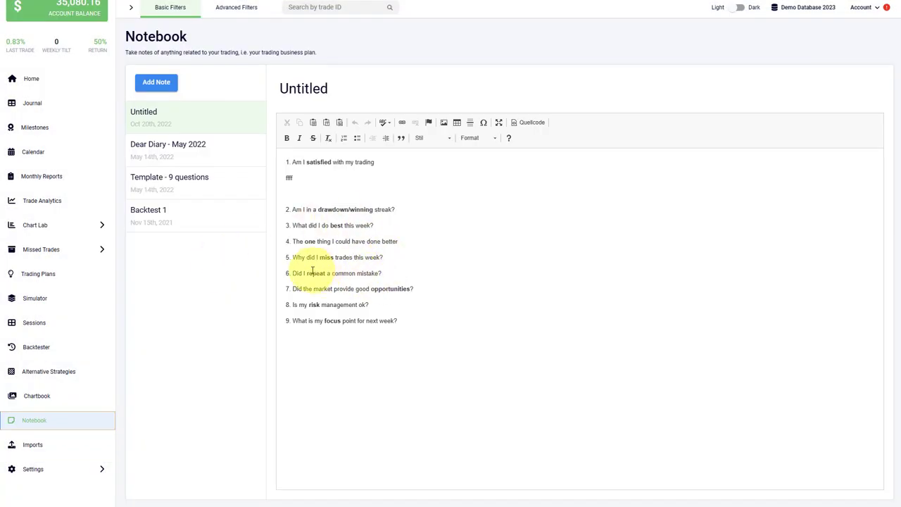
# - Look through the journal's general, deposits and withdrawals, instruments, setups and trade comments settings
pyautogui.click(80, 470)
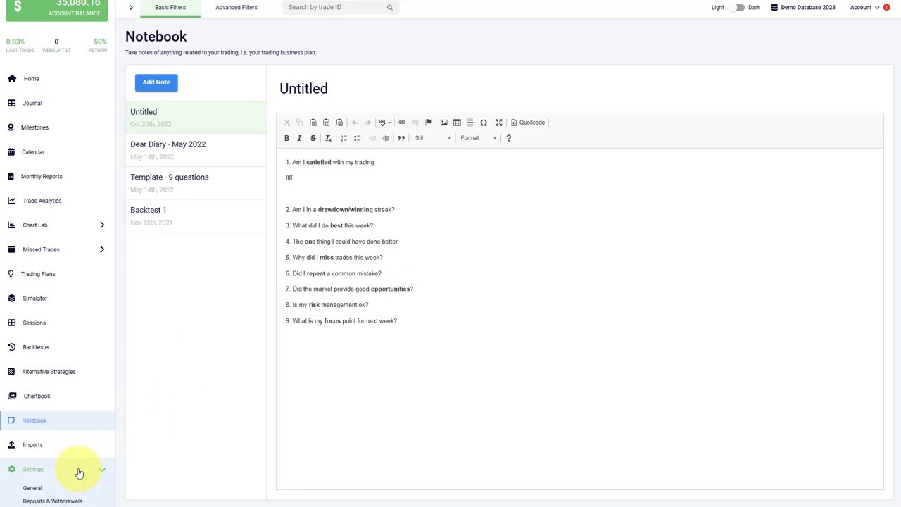
pyautogui.scroll(-2, 78, 461)
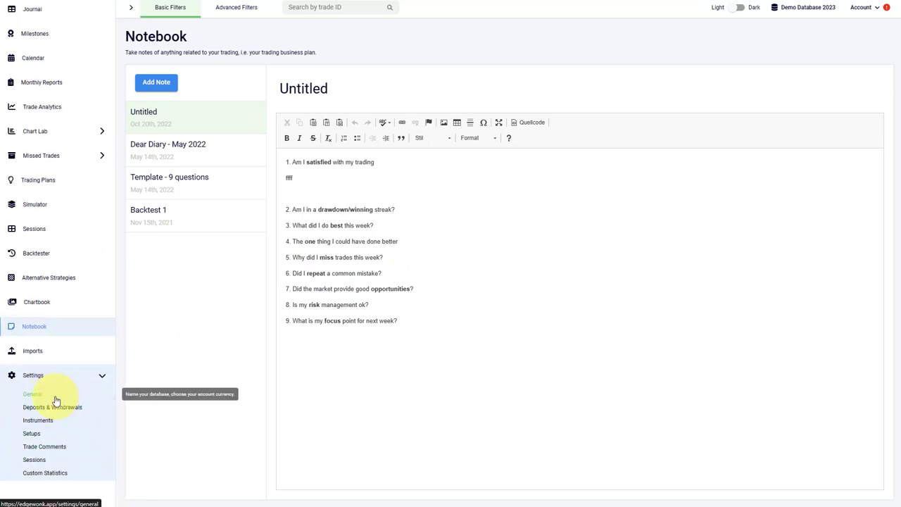
pyautogui.click(32, 394)
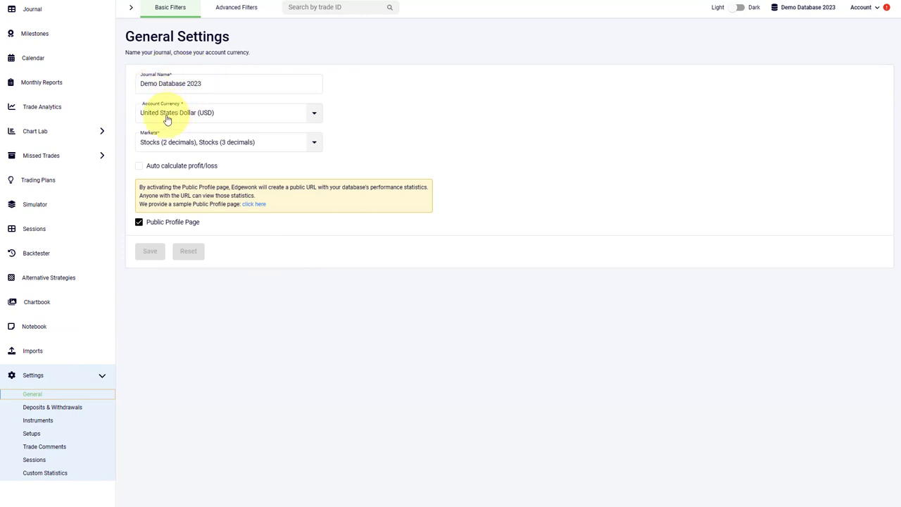
pyautogui.click(52, 407)
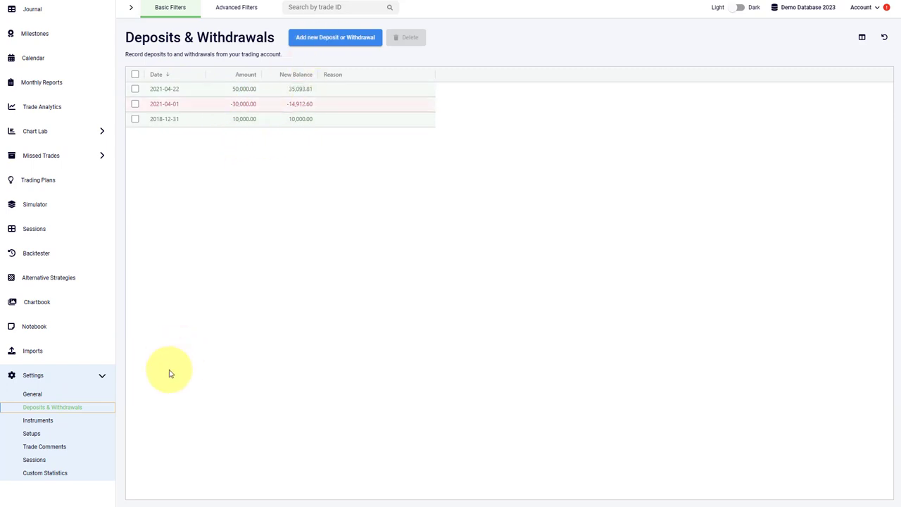
pyautogui.click(38, 421)
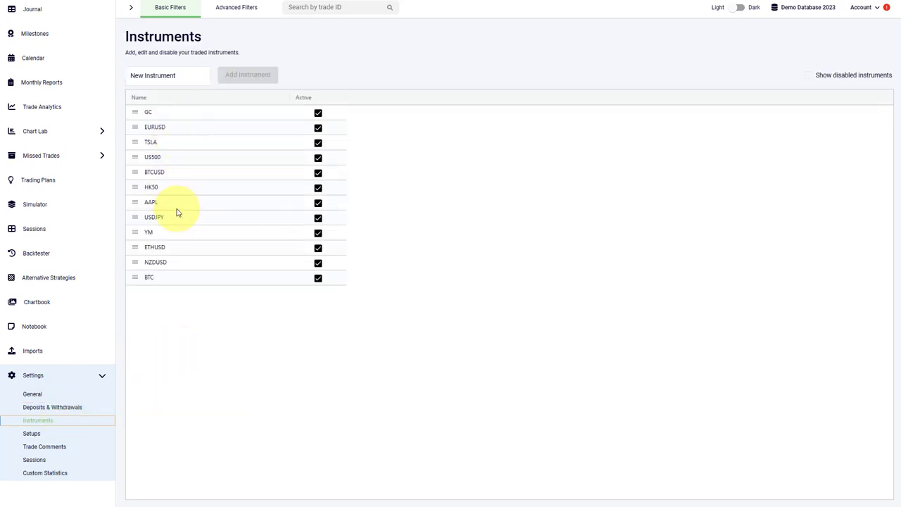
pyautogui.click(79, 433)
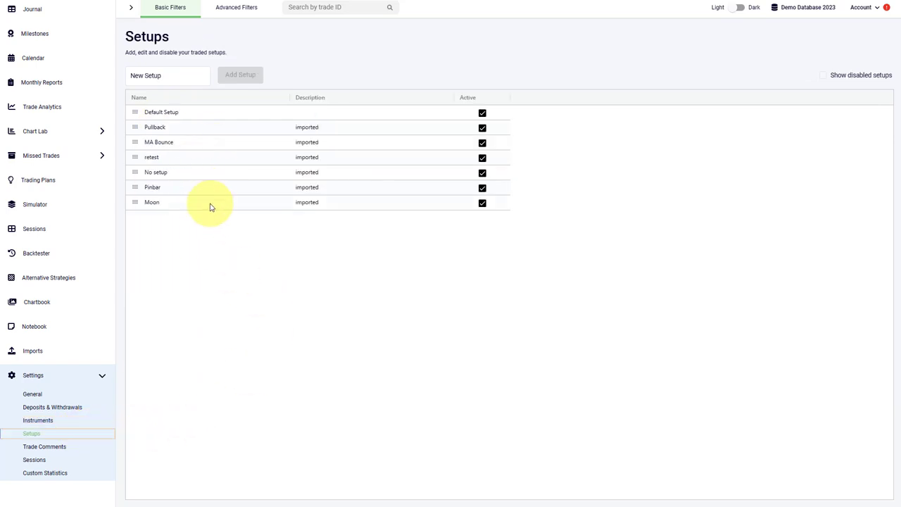
pyautogui.click(81, 447)
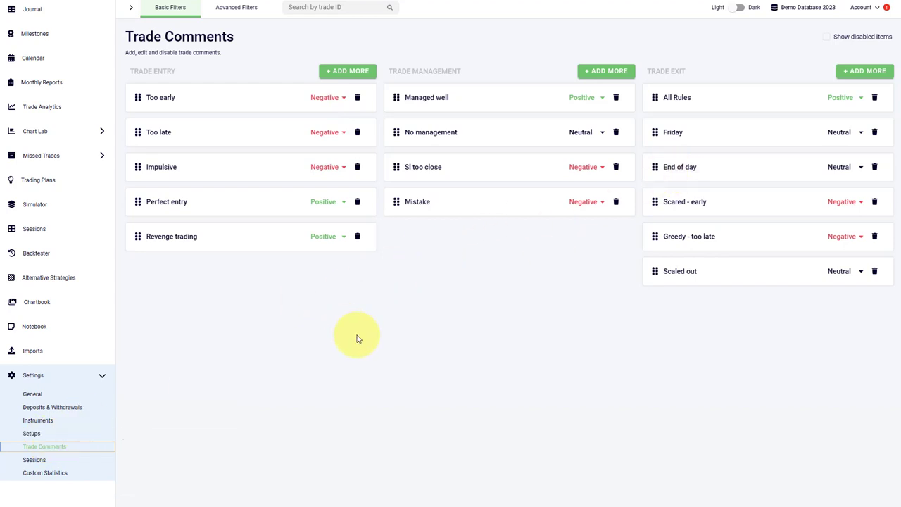
# - Show the account options that include the Journaling Course and Documentation/Help
pyautogui.click(867, 13)
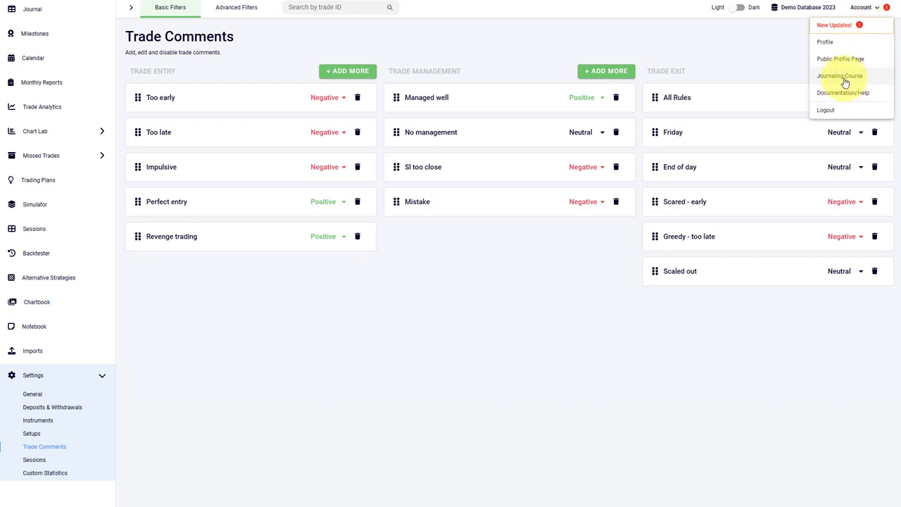